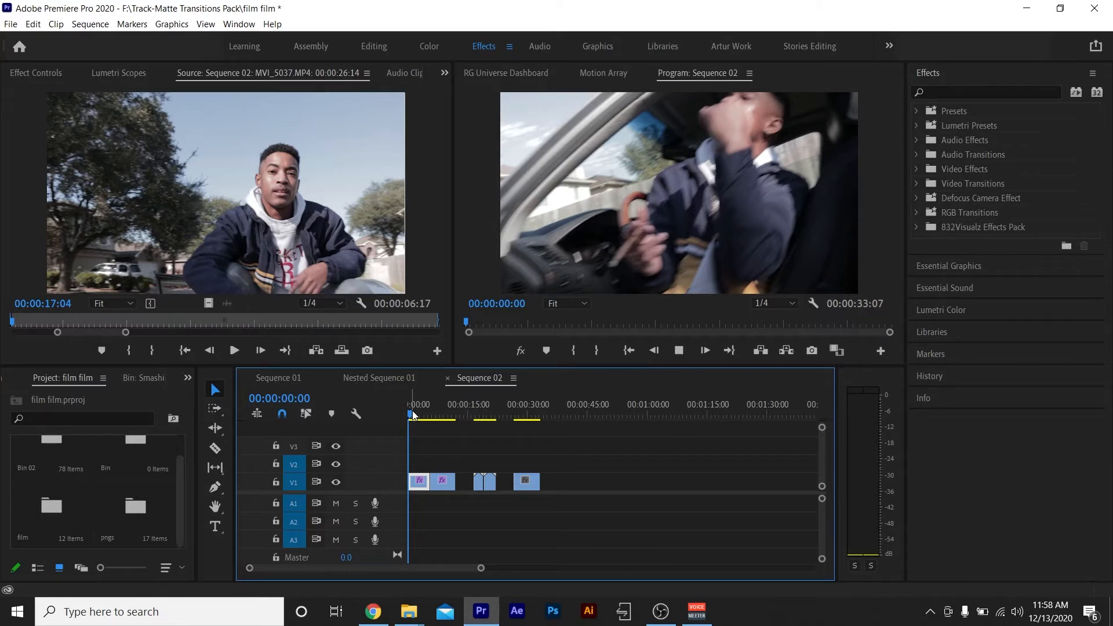
Preview Track Matte Transition.mov and place it on V2 over the cut between MVI_5038.MP4 and MVI_5037.MP4.
key(space)
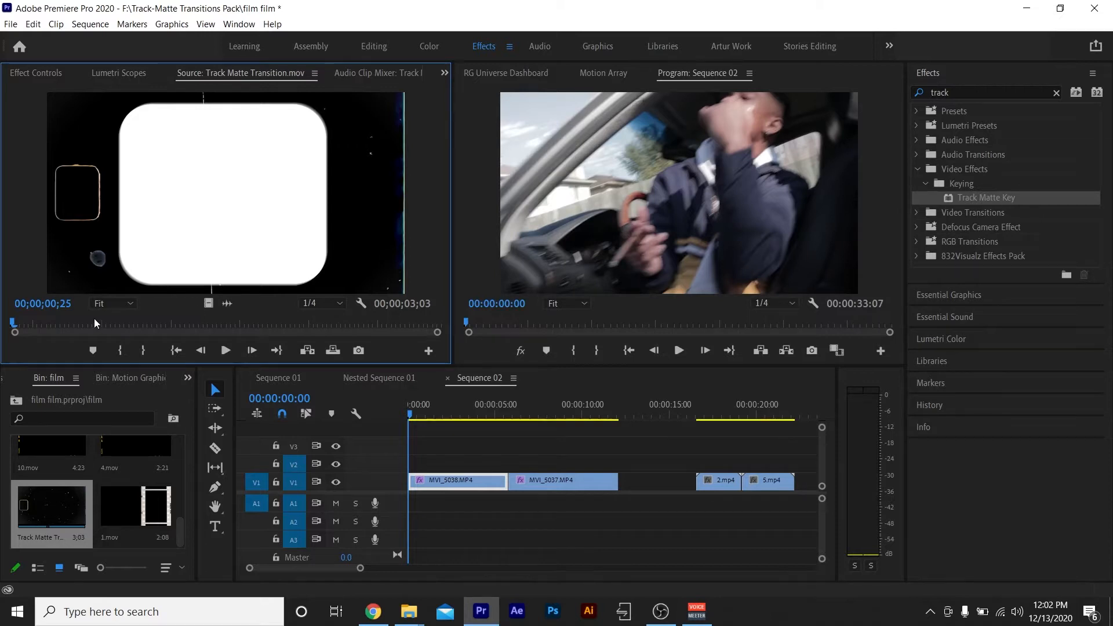
key(space)
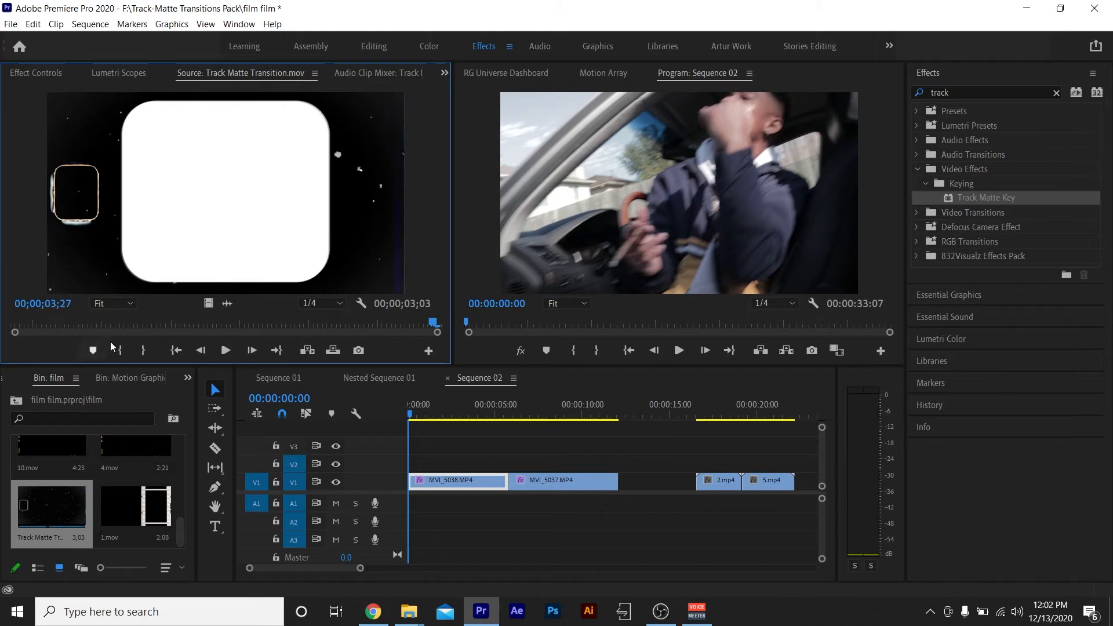
drag(60, 512, 519, 466)
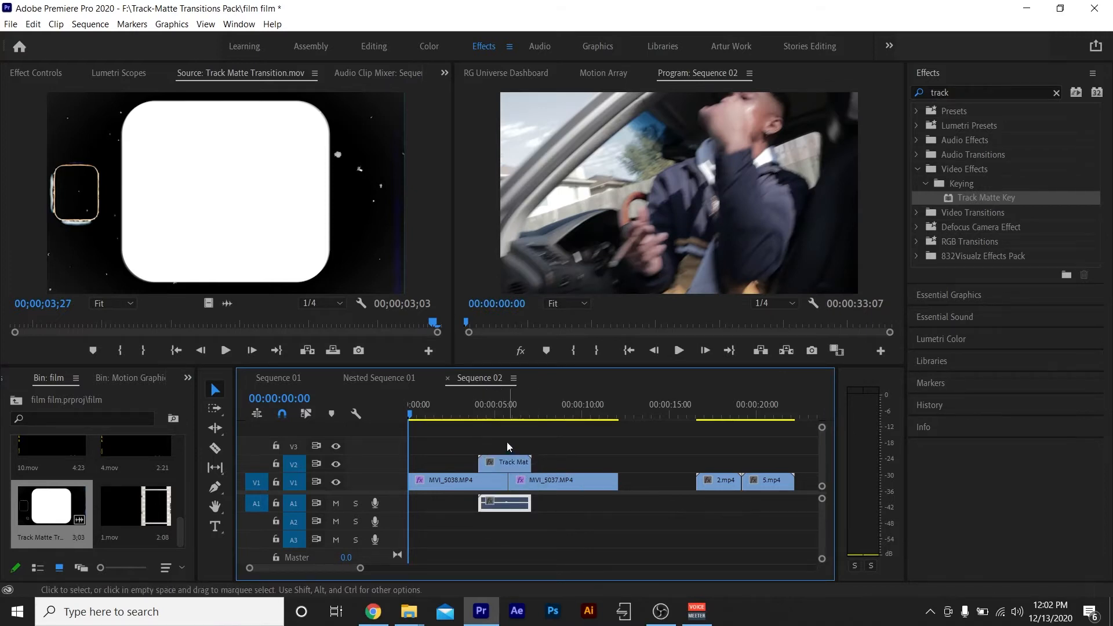
Split MVI_5038.MP4 at the start and MVI_5037.MP4 at the end of the Track Matte Transition overlay.
key(Down)
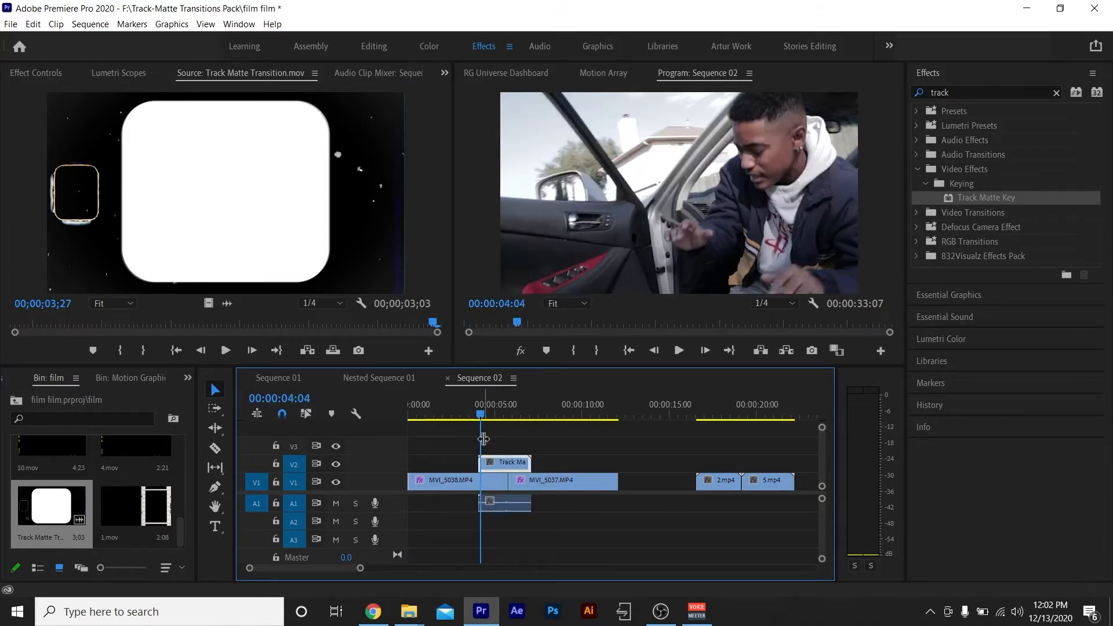
click(490, 485)
key(ctrl+k)
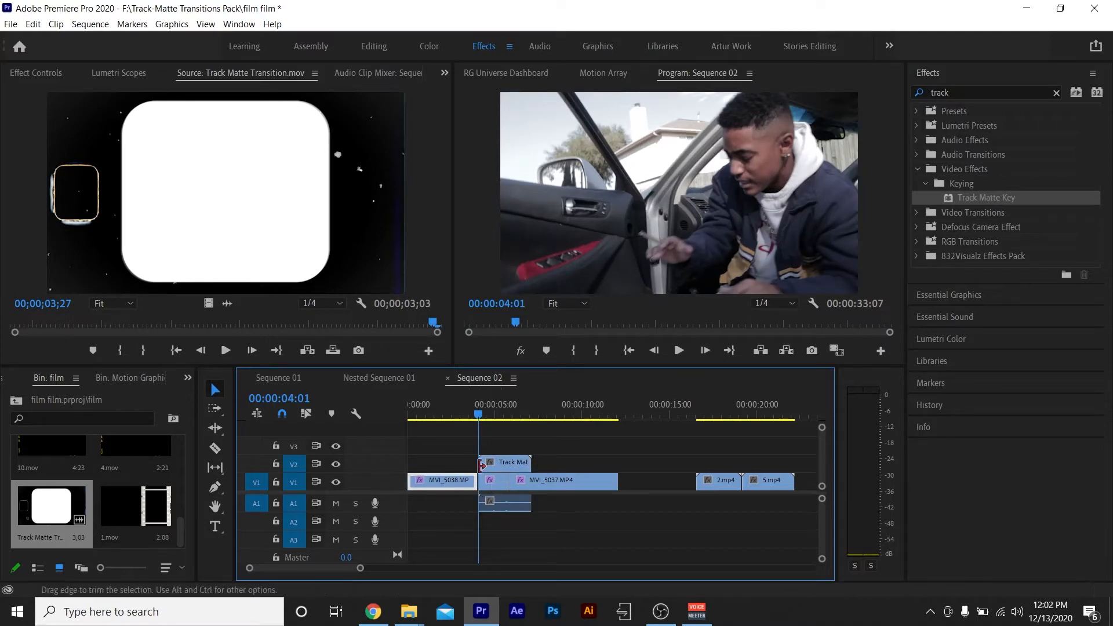
key(Down)
key(Down)
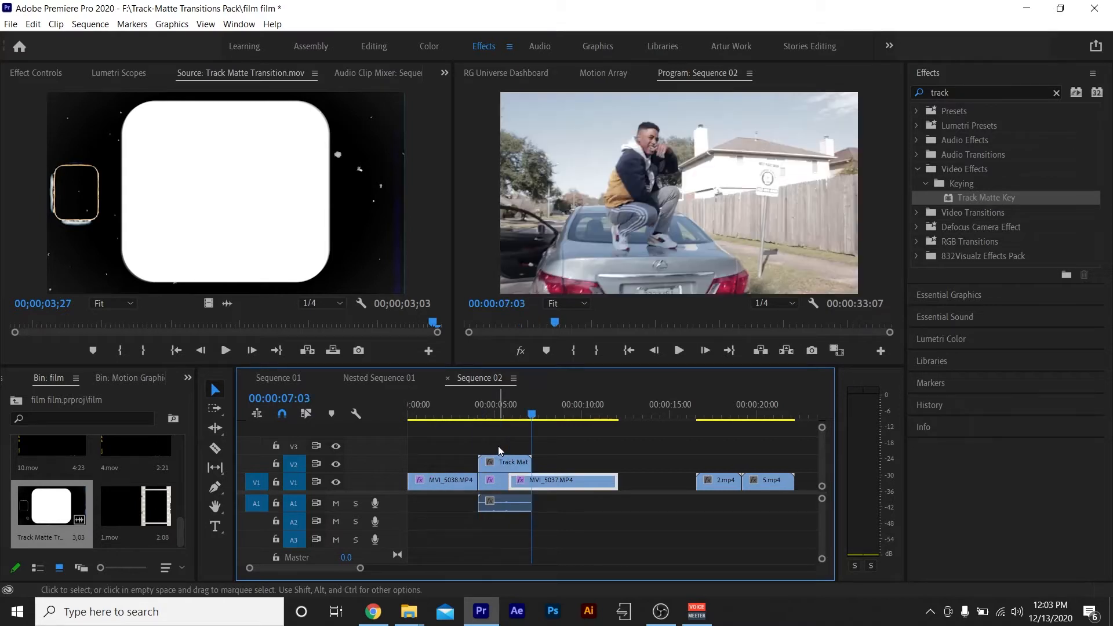
key(ctrl+k)
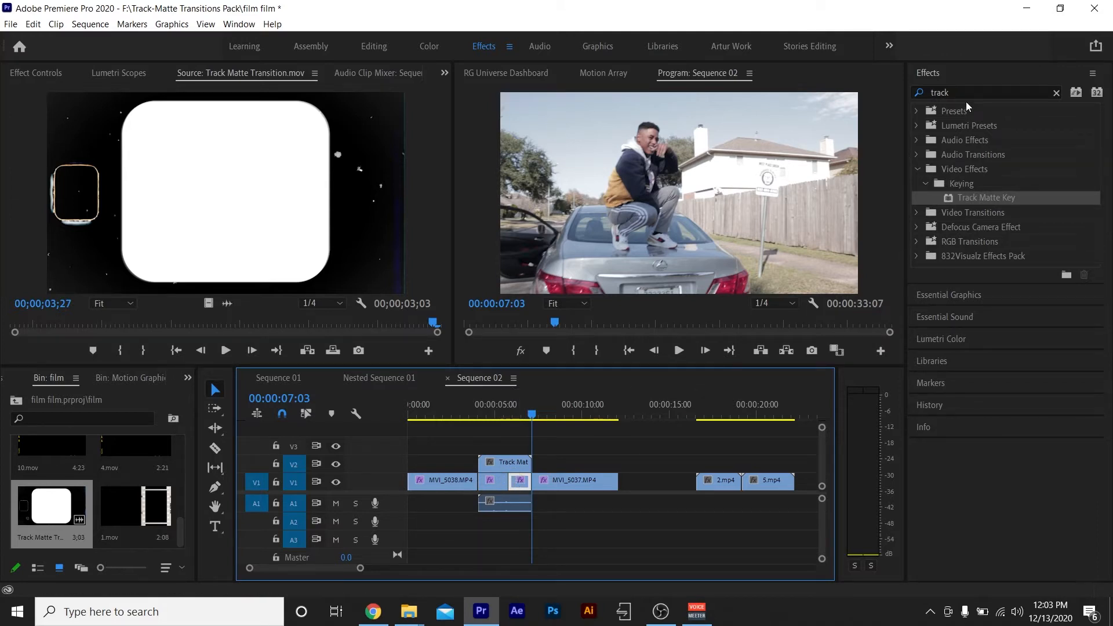
Find the Track Matte Key effect and apply it to both V1 segments beneath the transition overlay.
drag(963, 93, 777, 118)
key(BackSpace)
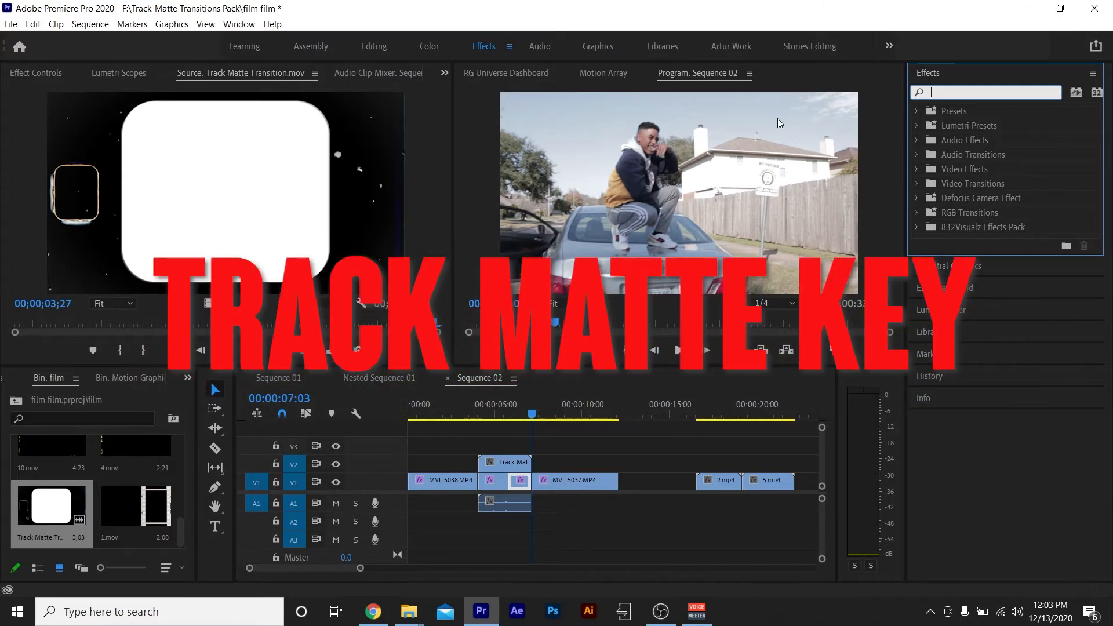
text(track matte)
drag(1004, 196, 491, 481)
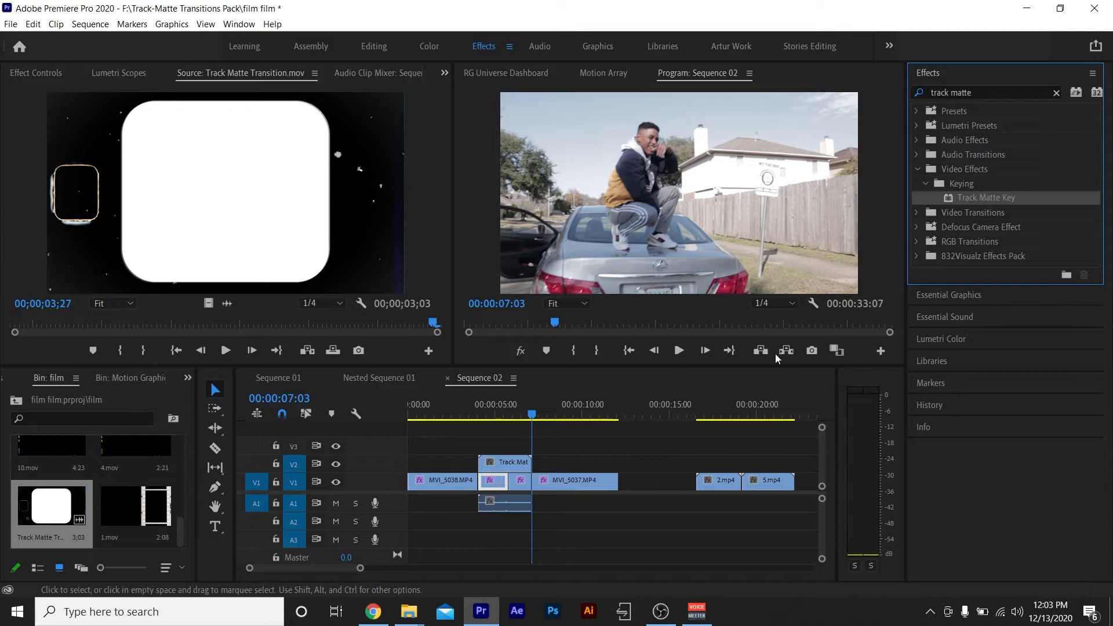
click(521, 481)
Set the Track Matte Key's matte to Video 2 on the MVI_5038.MP4 segment beneath the overlay.
click(516, 416)
drag(516, 415, 489, 409)
click(495, 485)
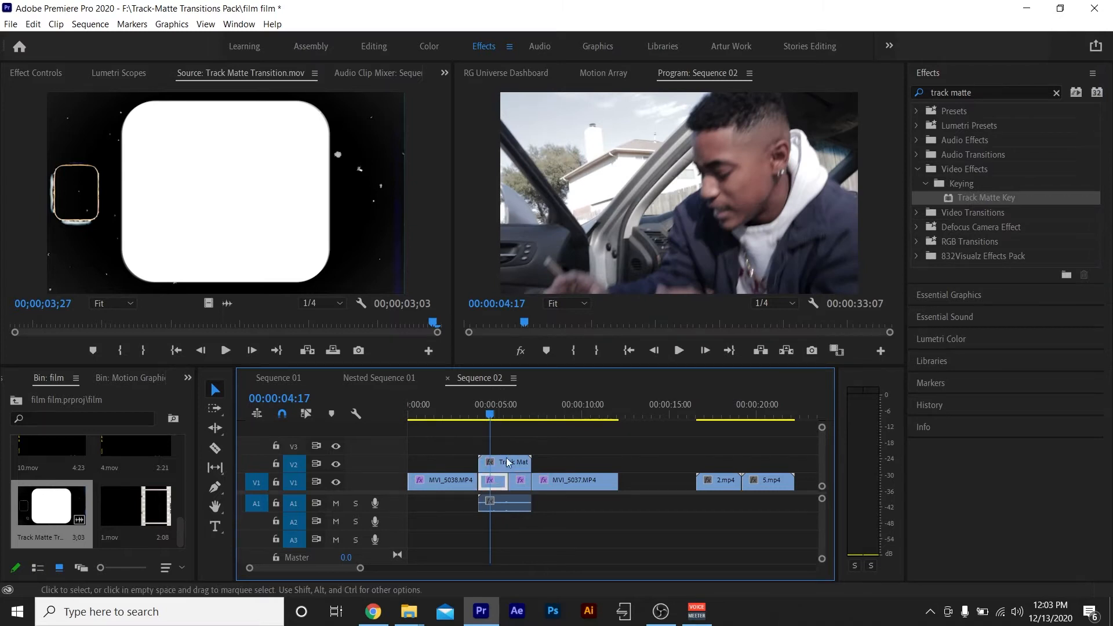
click(482, 414)
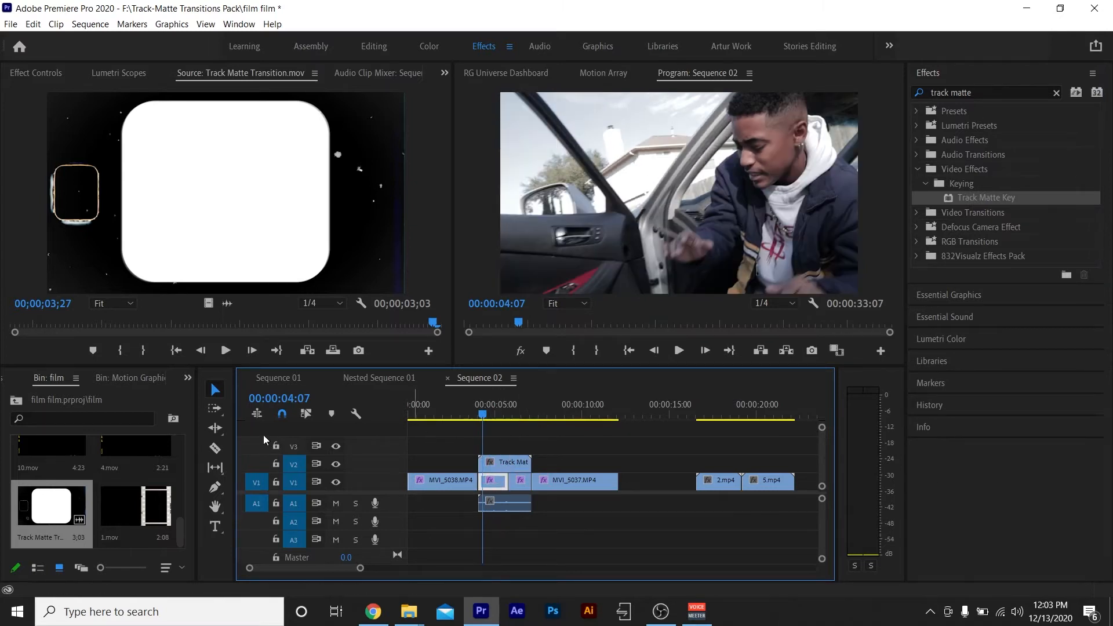
click(54, 72)
scroll(336, 204, down, 5)
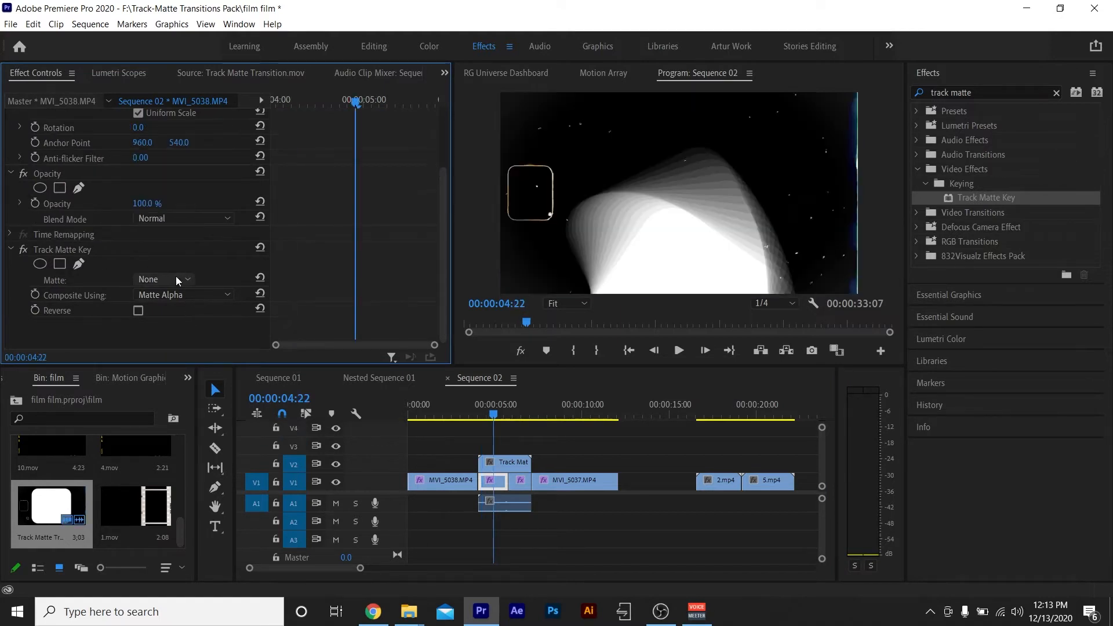
click(174, 279)
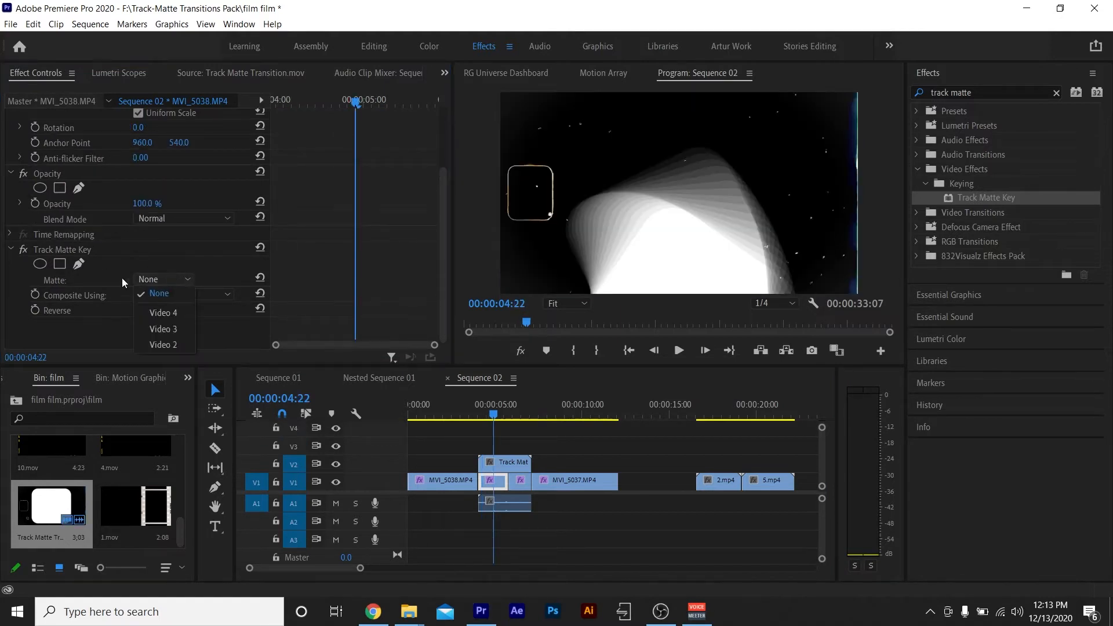
click(173, 345)
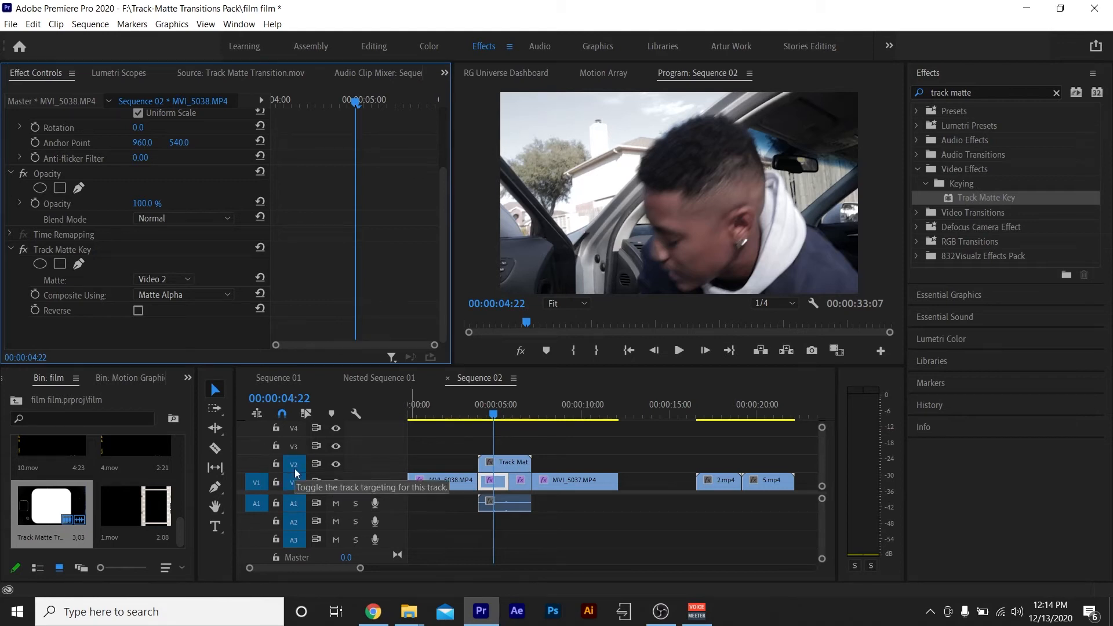
Composite the MVI_5038.MP4 segment's Track Matte Key using Matte Luma and check the start of the transition.
click(182, 279)
click(182, 277)
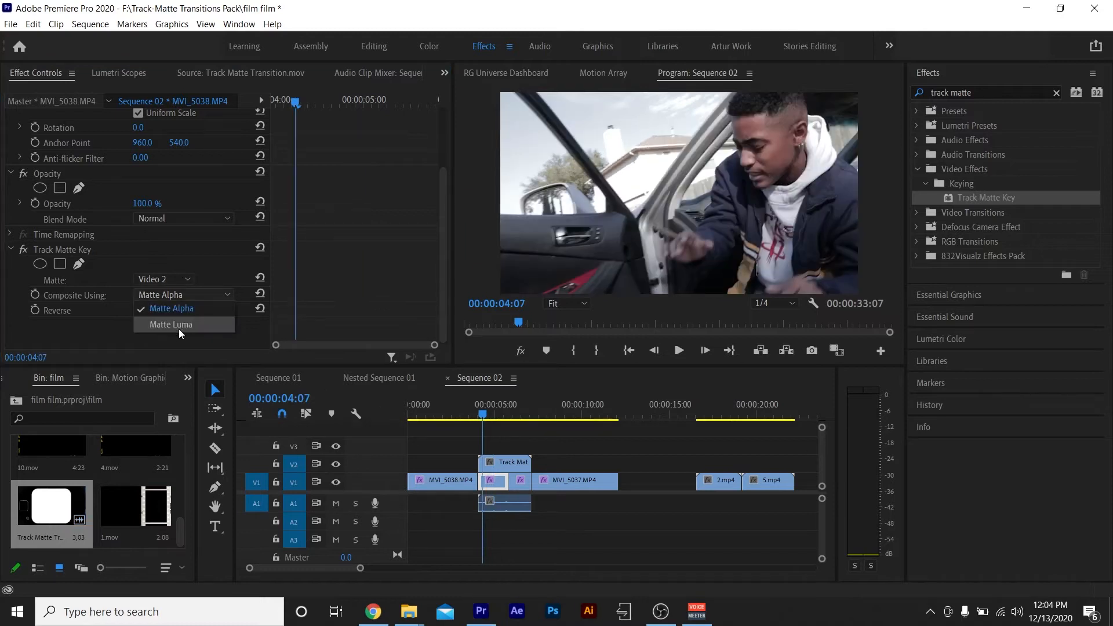
click(177, 324)
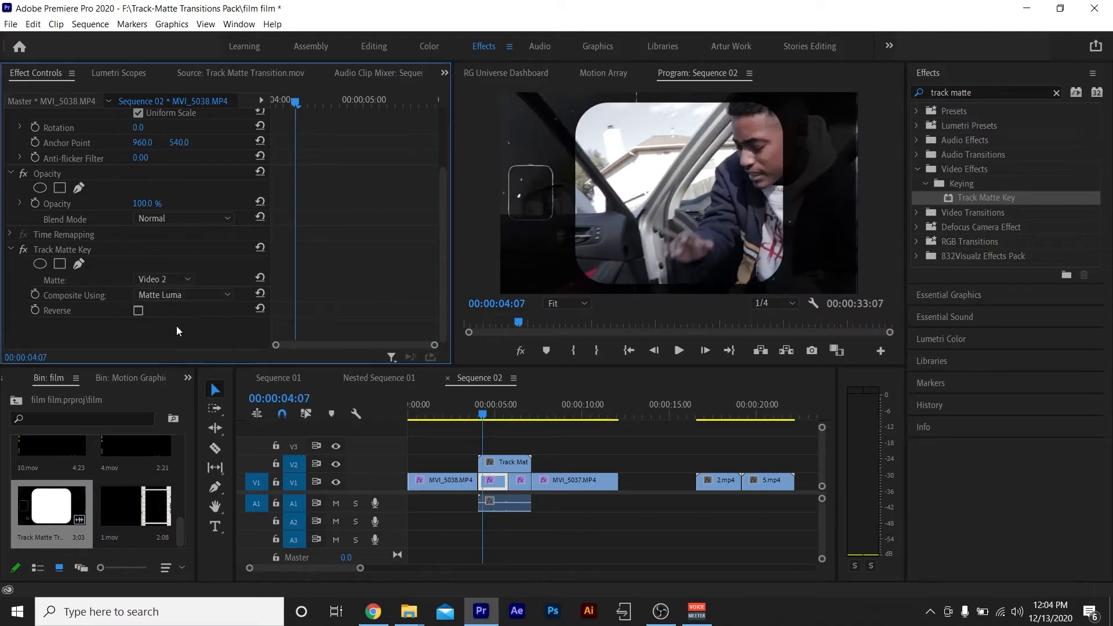
click(484, 418)
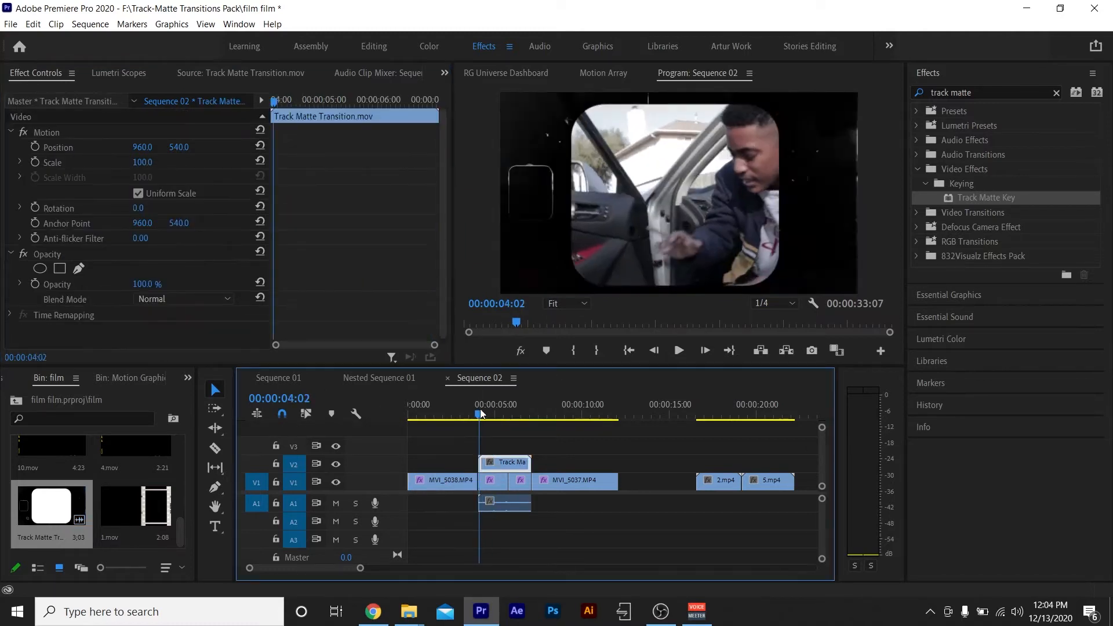
drag(487, 414, 479, 414)
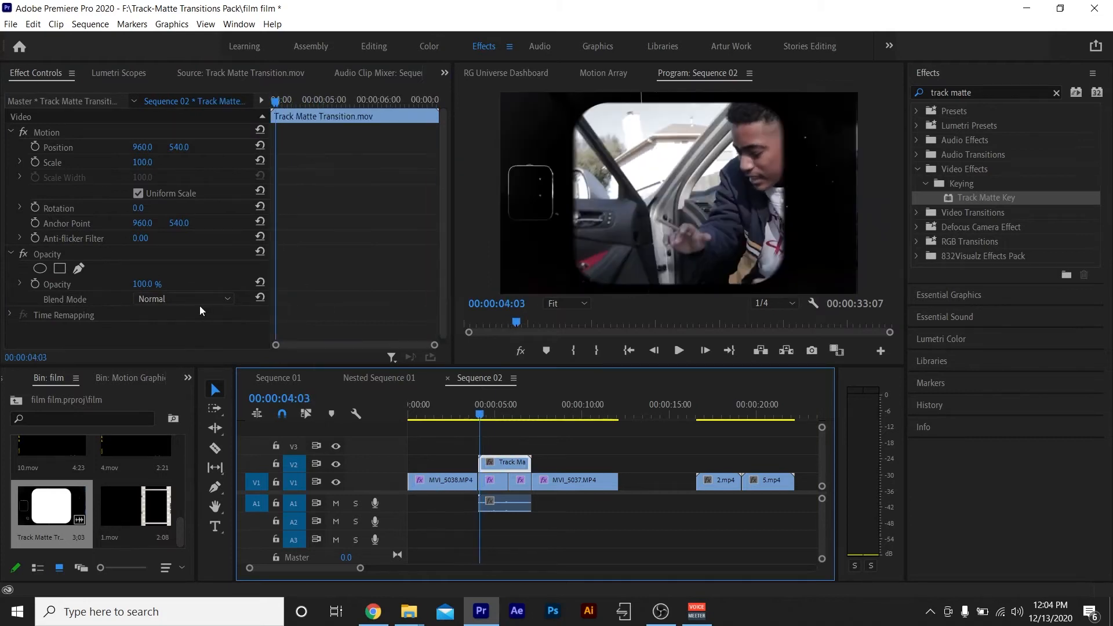
click(196, 299)
click(192, 306)
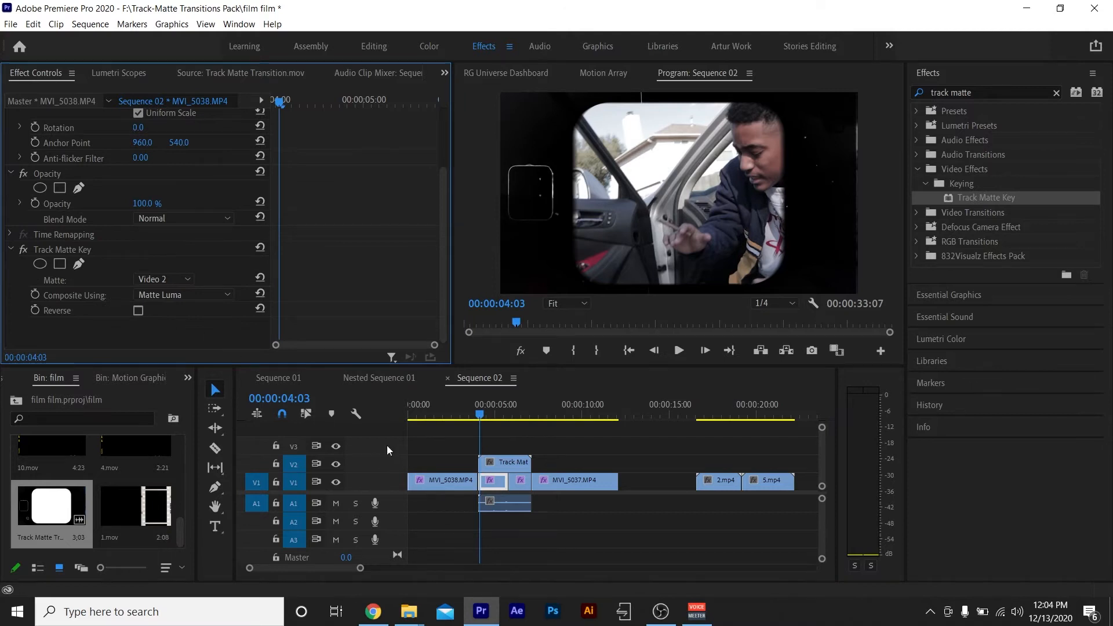
Set the Track Matte Key on the MVI_5037.MP4 segment beneath the overlay to Matte Luma with Video 2 as matte.
click(522, 481)
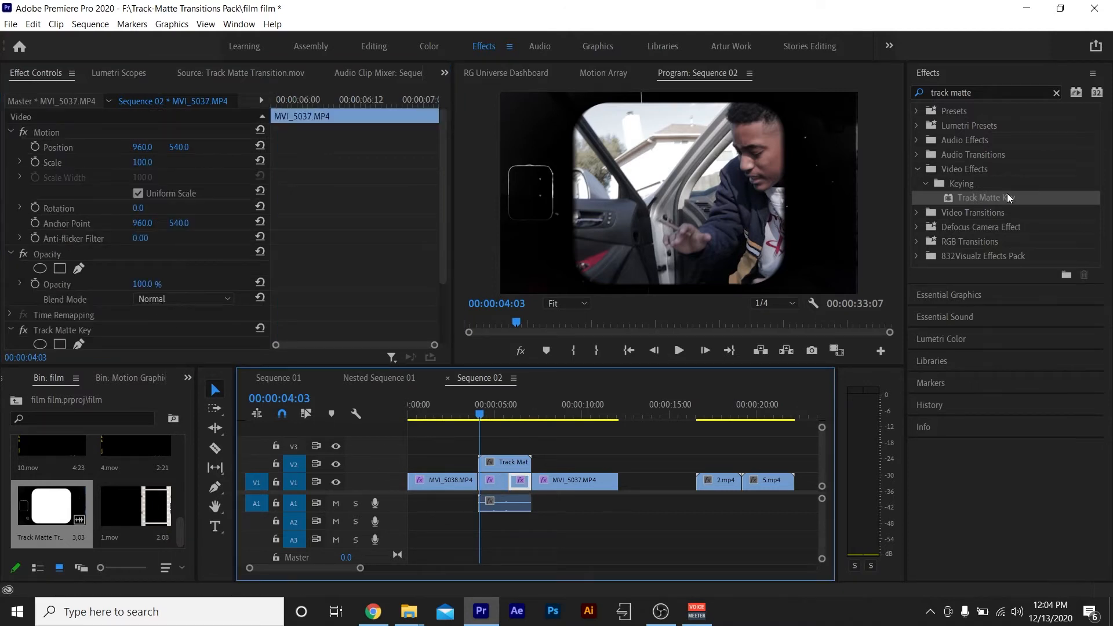
drag(1007, 195, 928, 214)
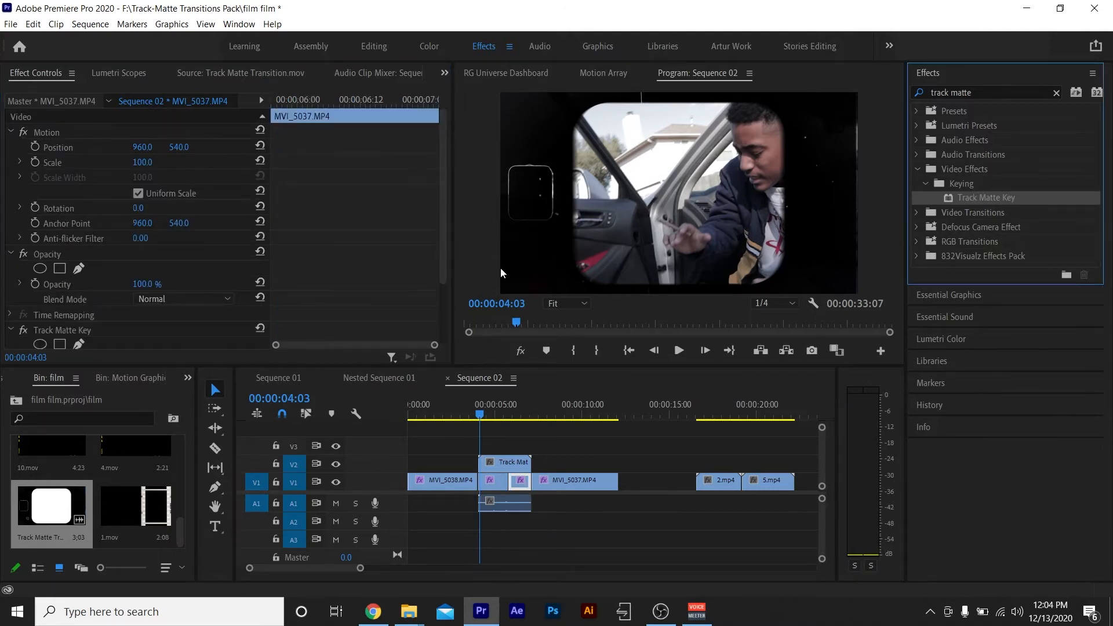
scroll(307, 269, down, 3)
click(195, 296)
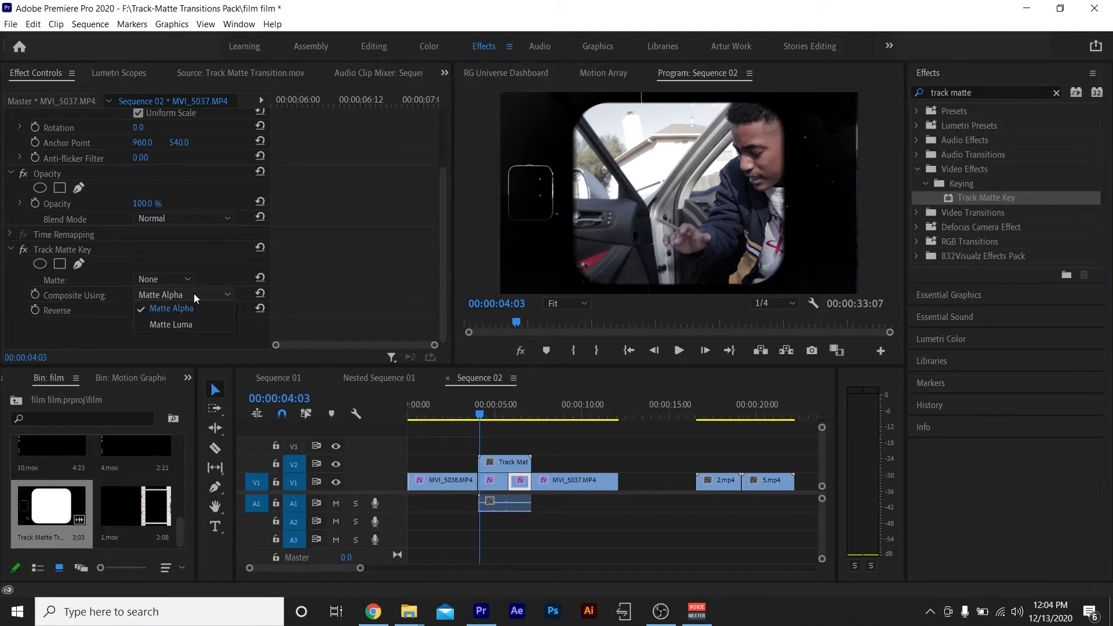
click(185, 325)
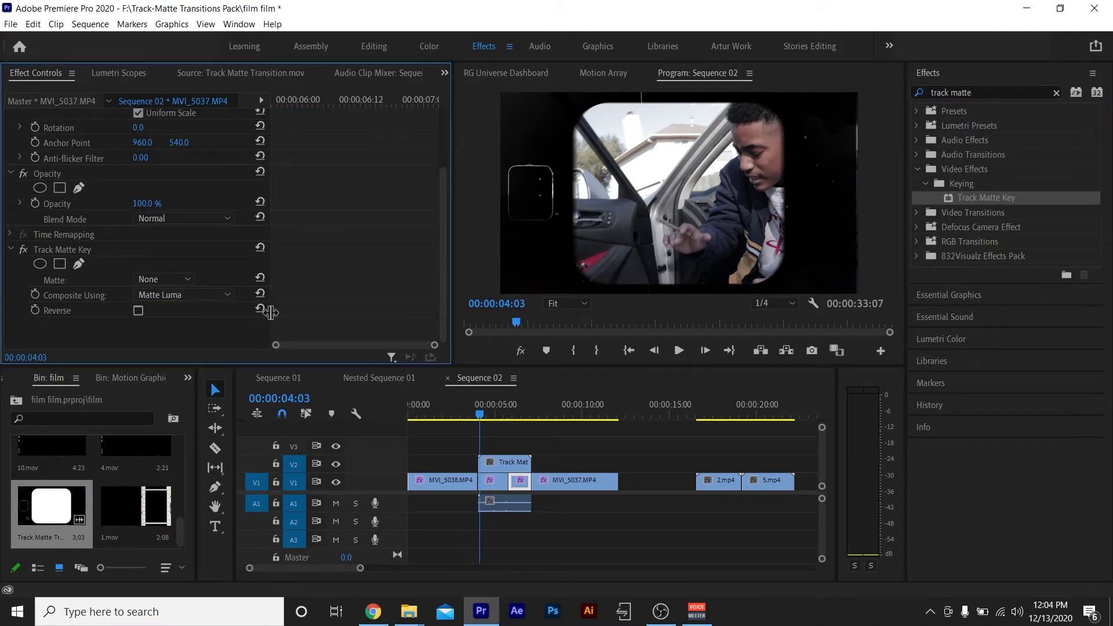
click(164, 279)
click(159, 316)
Review the MVI_5037.MP4 segment's matte setting and play back the whole track matte transition.
click(479, 411)
drag(479, 412, 518, 415)
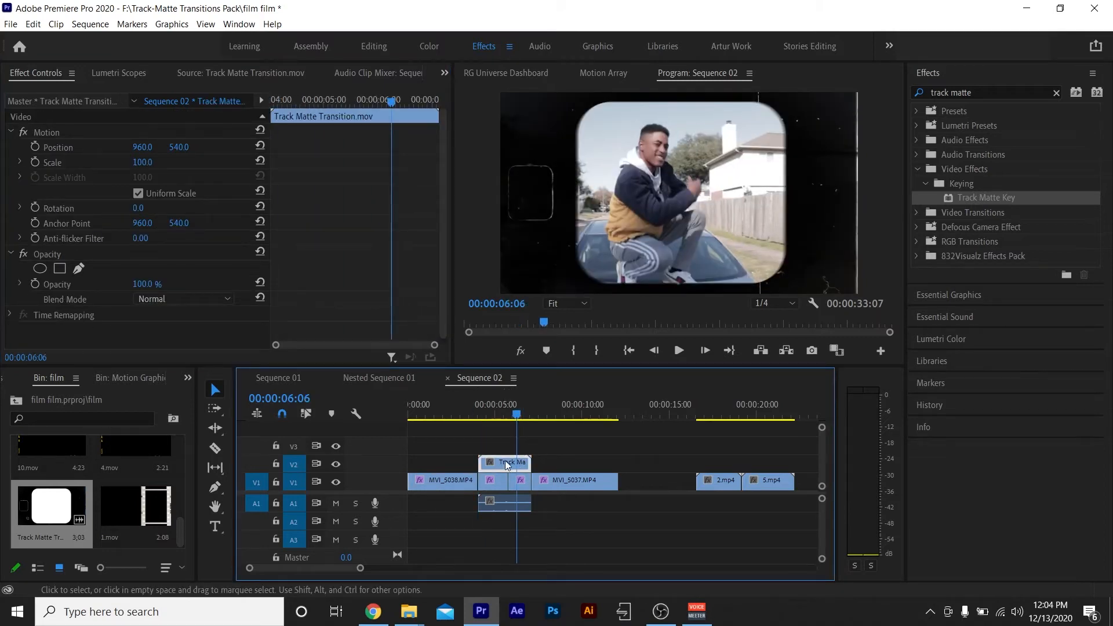
click(520, 480)
click(164, 279)
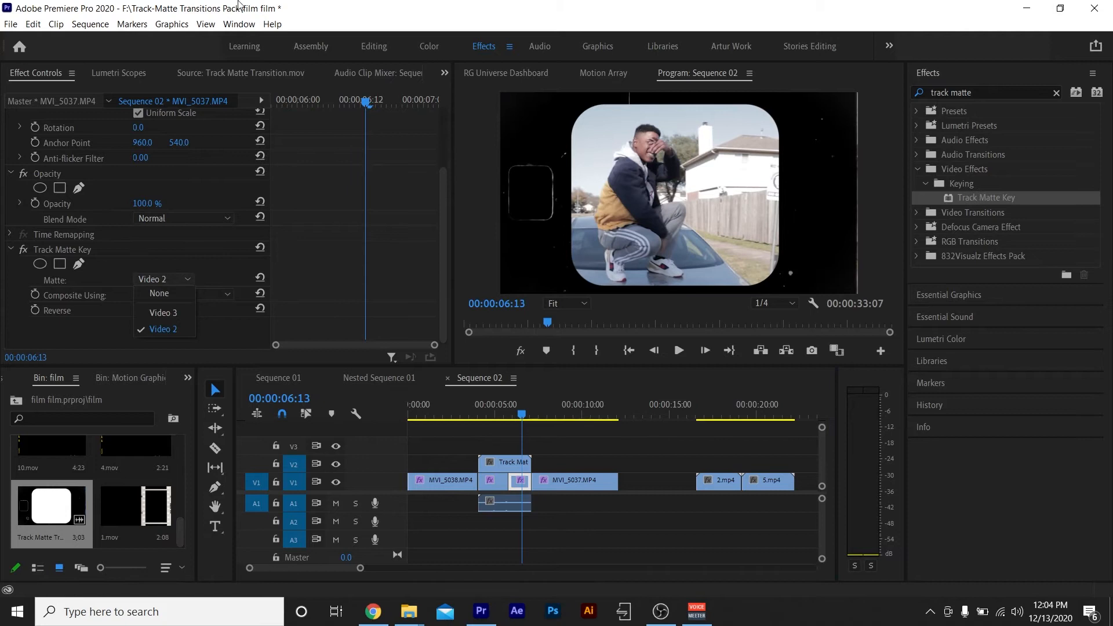
click(162, 335)
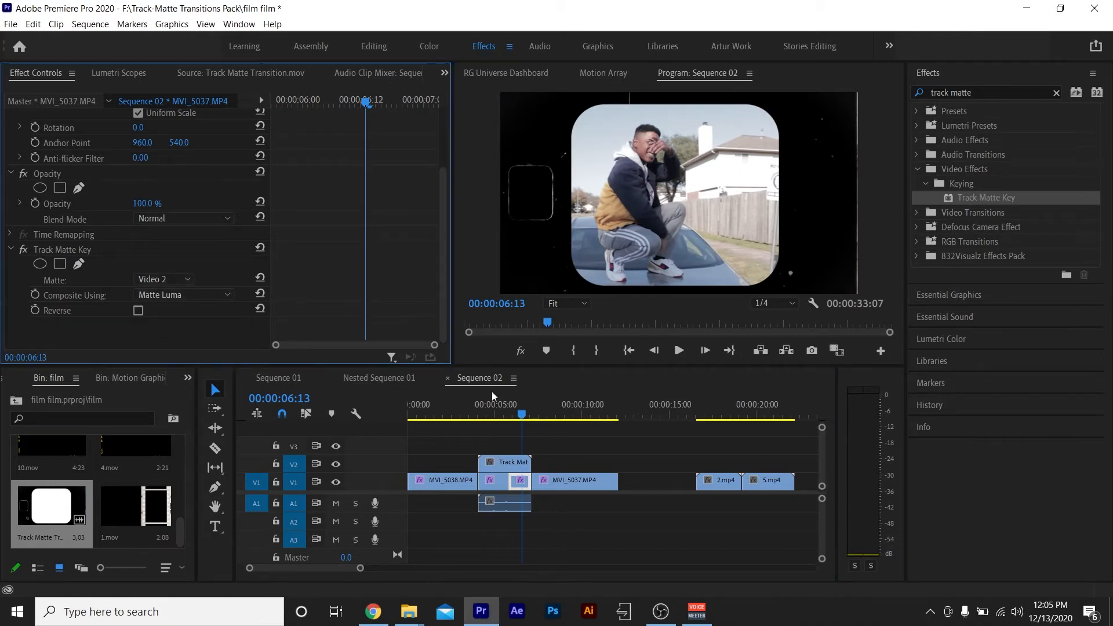
click(449, 405)
key(space)
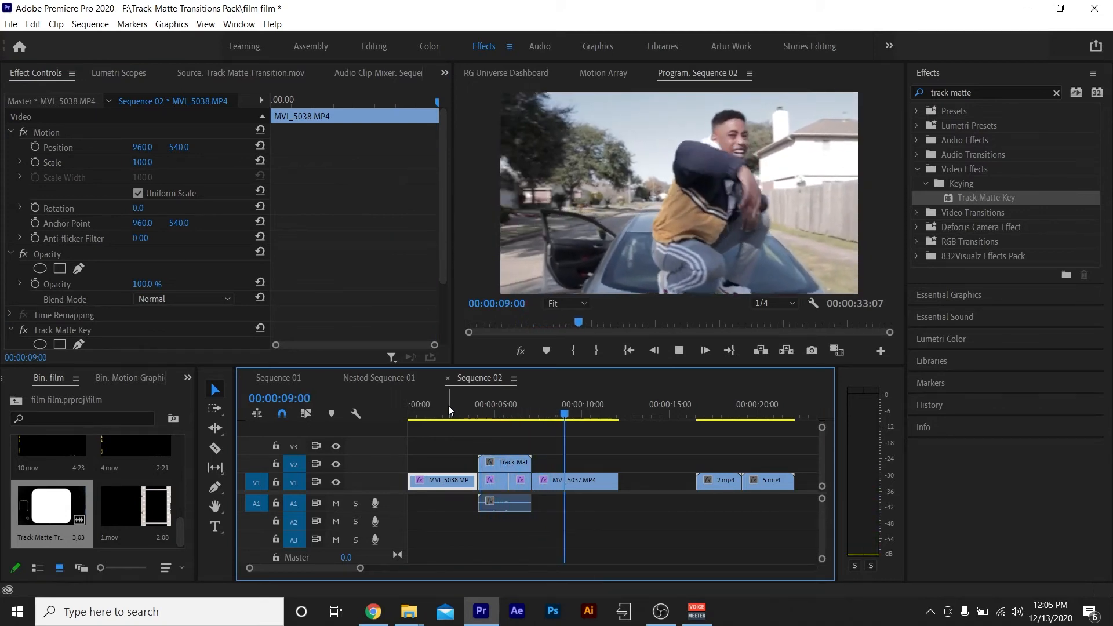
key(space)
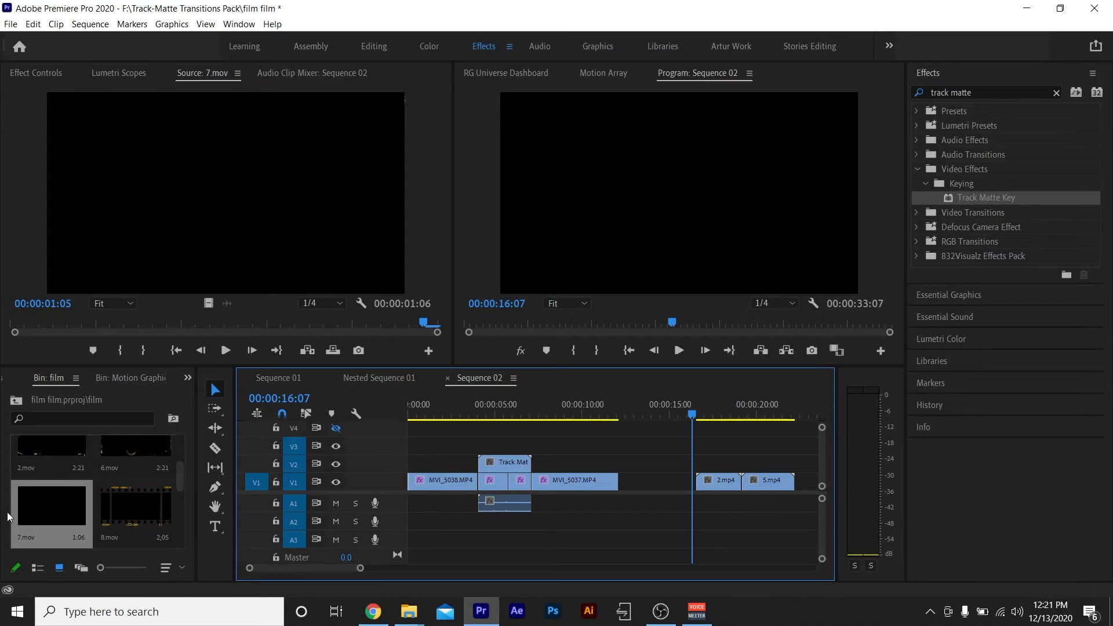
Place 7.mov on V2 over the cut between 2.mp4 and 5.mp4 and play it back.
drag(55, 521, 734, 471)
click(719, 416)
drag(721, 416, 721, 418)
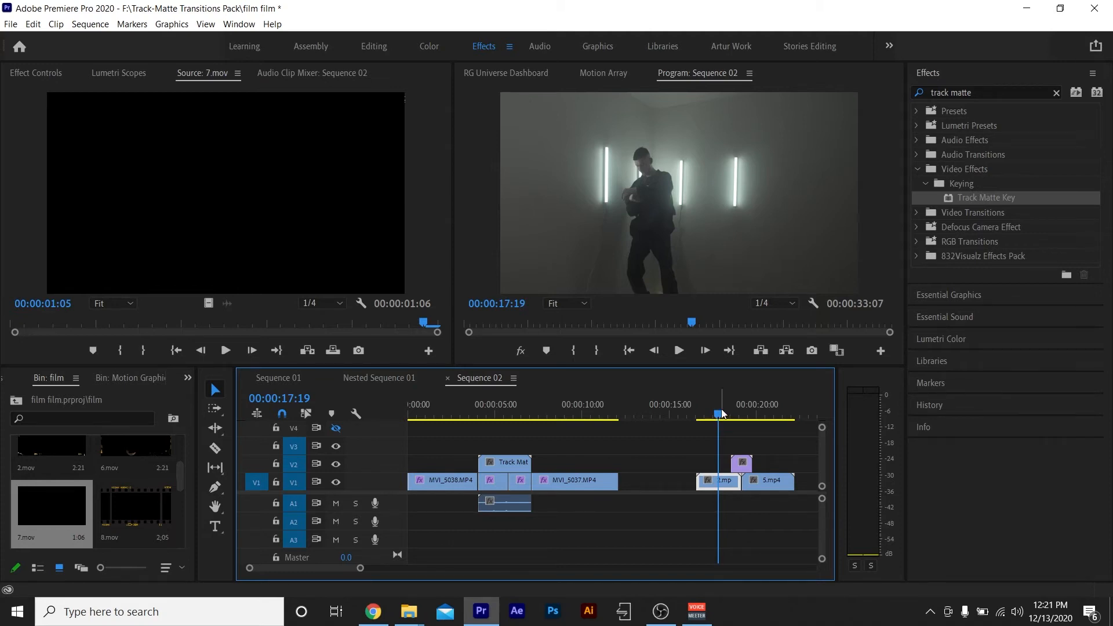
drag(722, 414, 719, 415)
key(space)
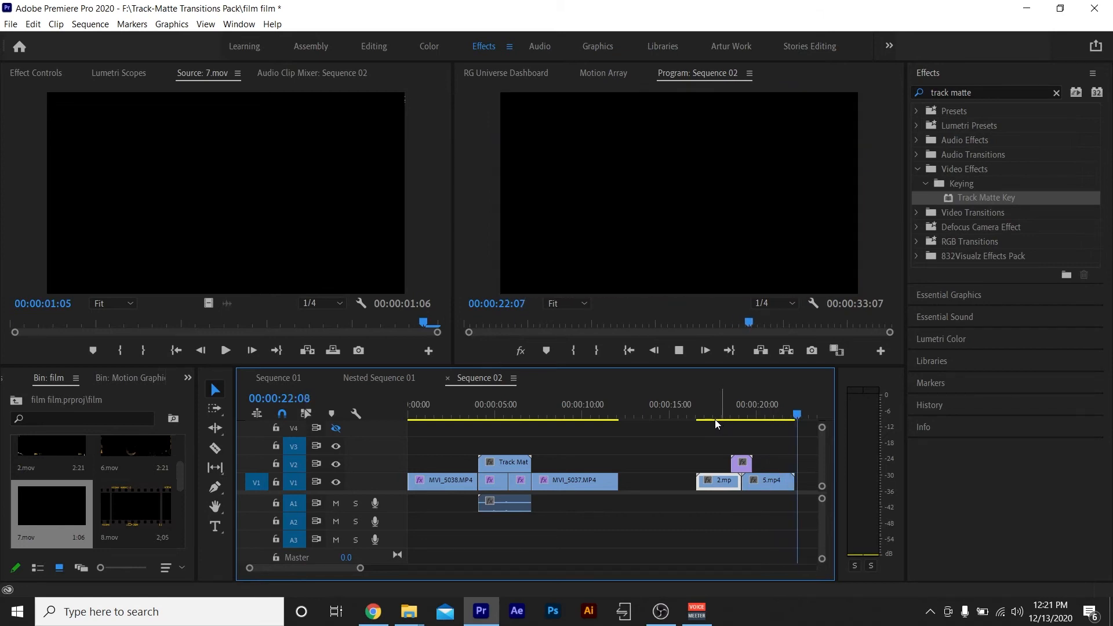
key(space)
Delete the 7.mov overlay from V2 above the cut between 2.mp4 and 5.mp4.
scroll(632, 497, up, 7)
click(721, 414)
click(720, 464)
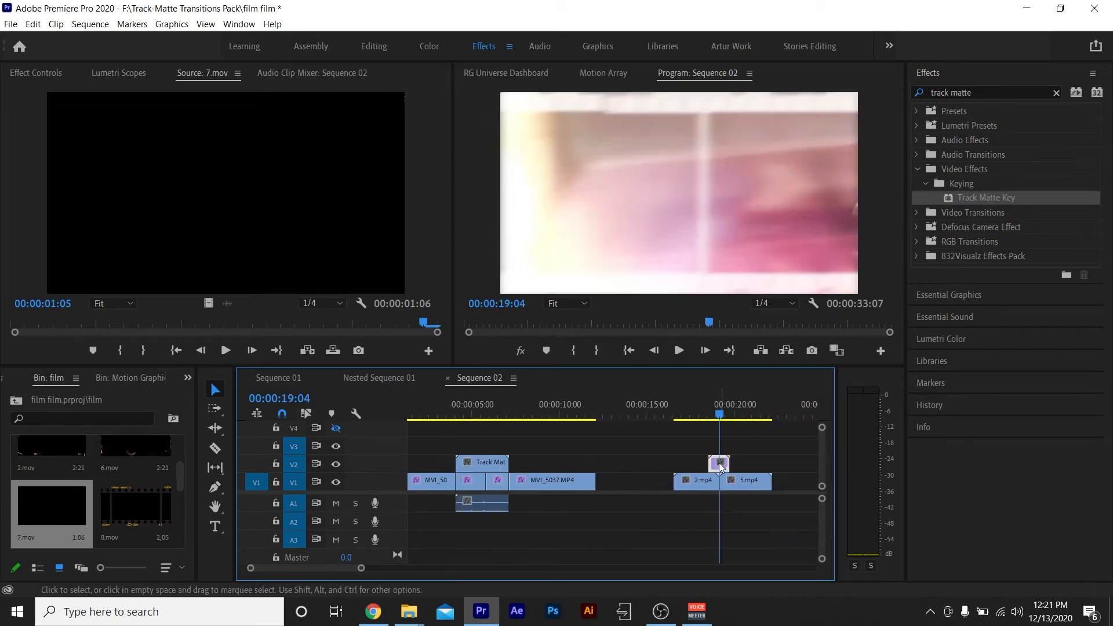
key(Delete)
Place 11.mov on V2 over the cut between 2.mp4 and 5.mp4, play it back and return to the cut.
scroll(63, 500, up, 2)
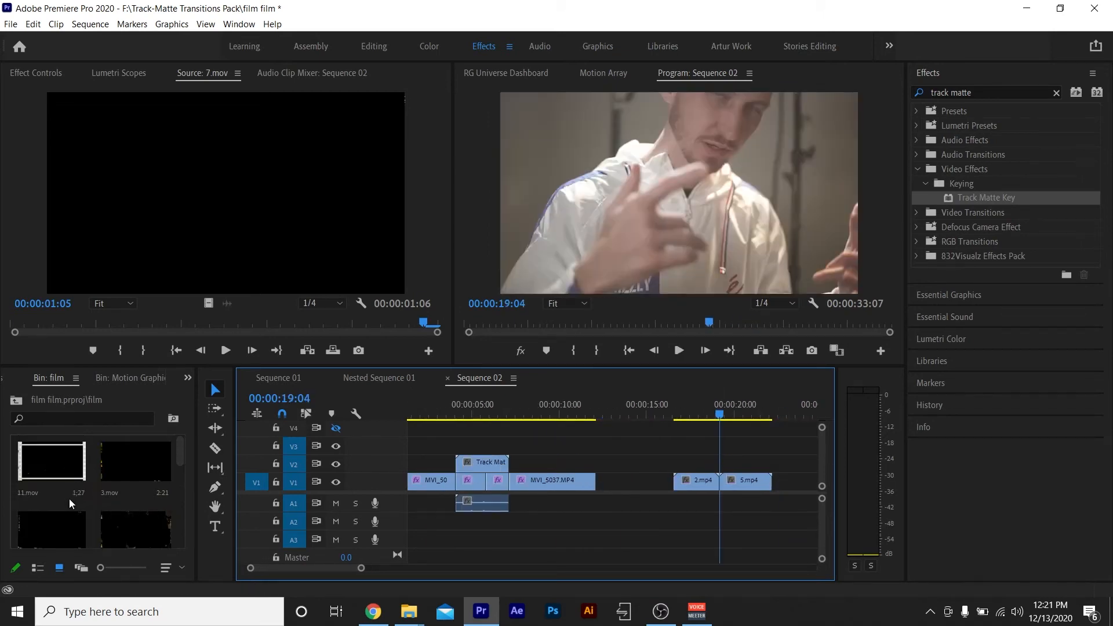
click(58, 467)
drag(48, 458, 703, 471)
click(699, 416)
key(space)
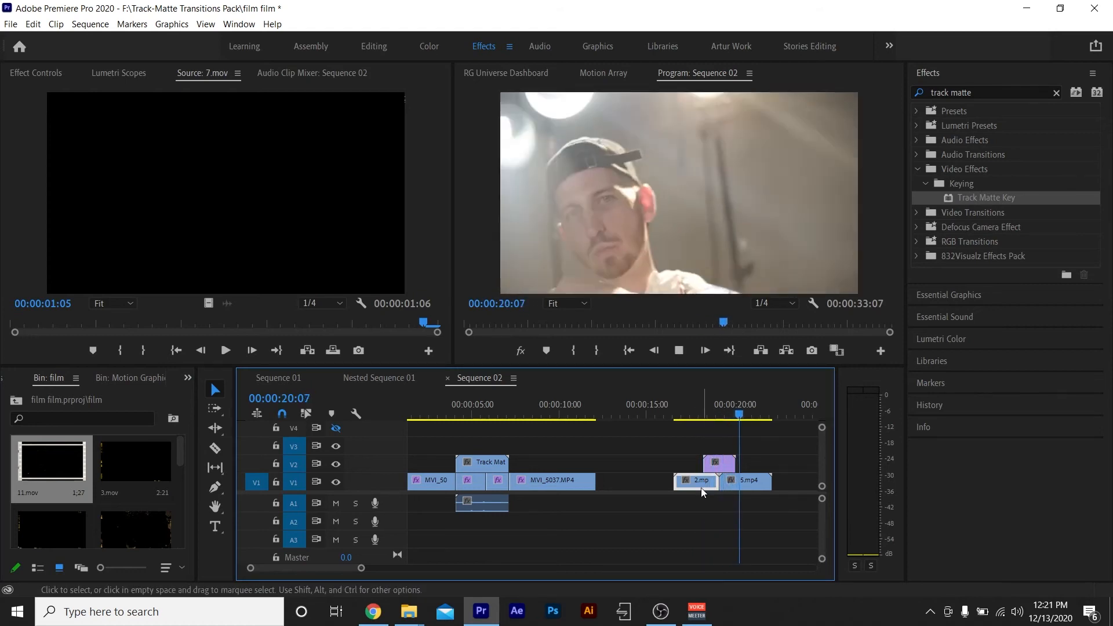
key(space)
click(690, 406)
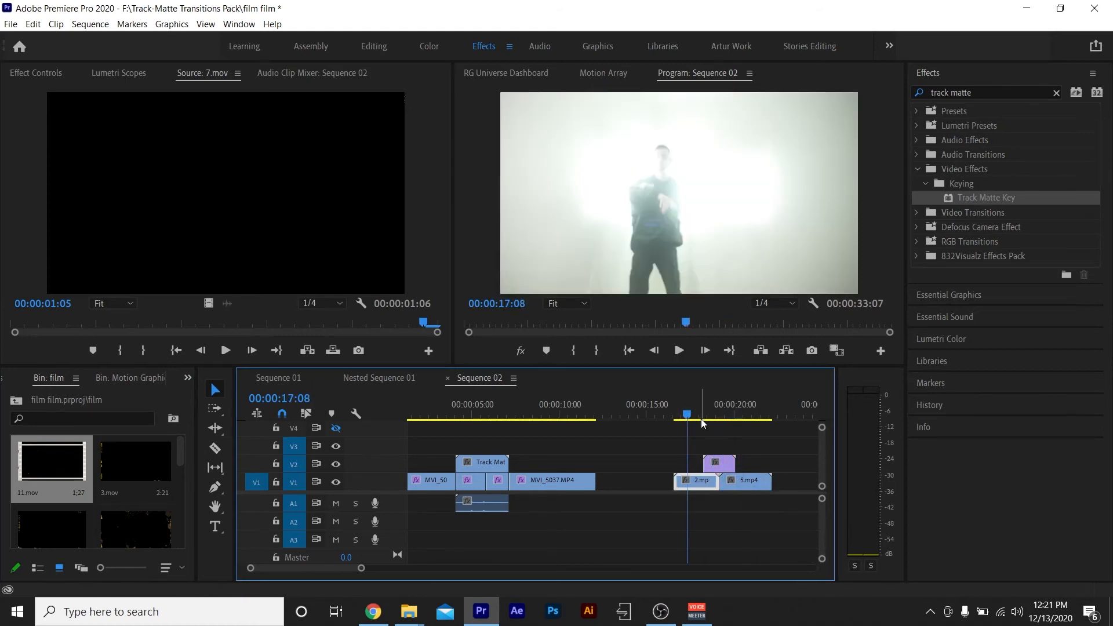
key(Down)
key(Down)
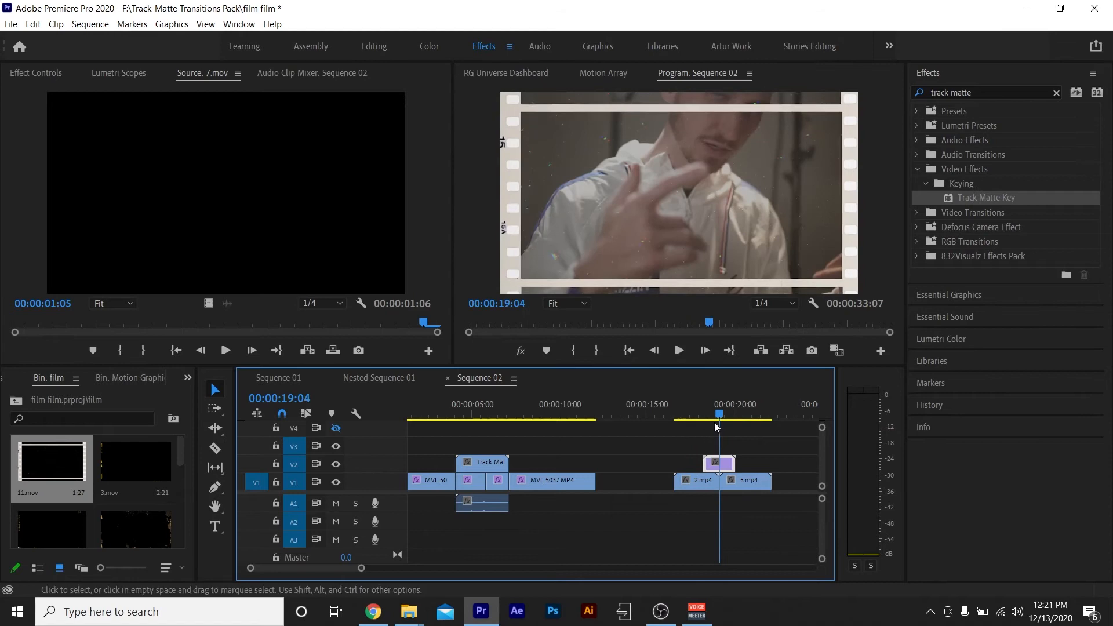
Replace the 11.mov overlay on V2 with 9.mov over the cut between 2.mp4 and 5.mp4.
mouse_move(719, 414)
mouse_down()
mouse_move(688, 415)
mouse_move(697, 415)
mouse_up()
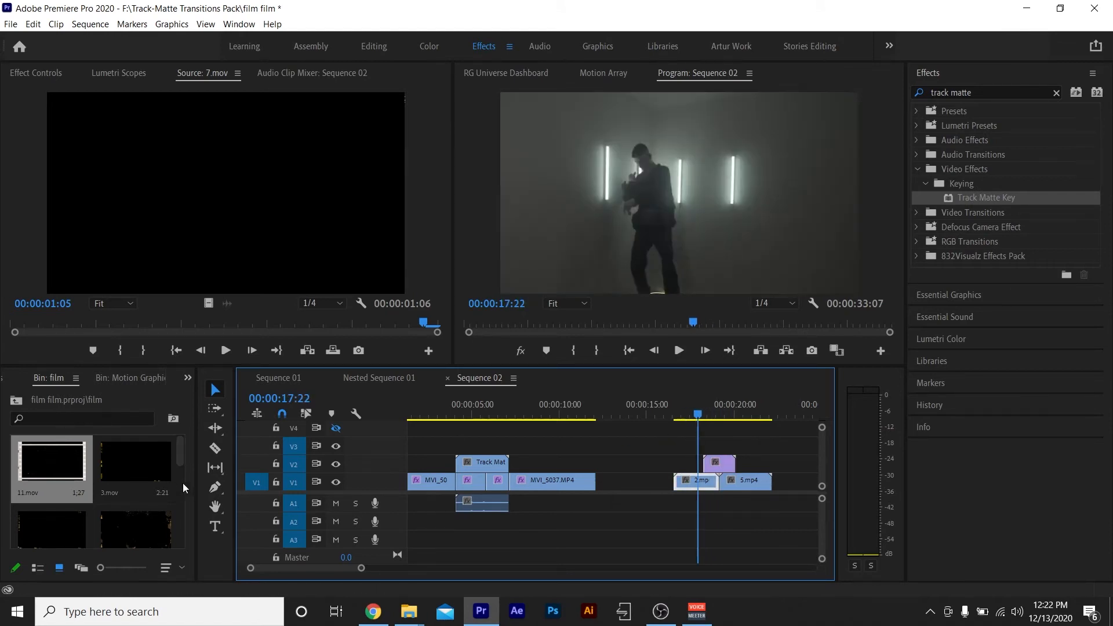
scroll(35, 486, down, 3)
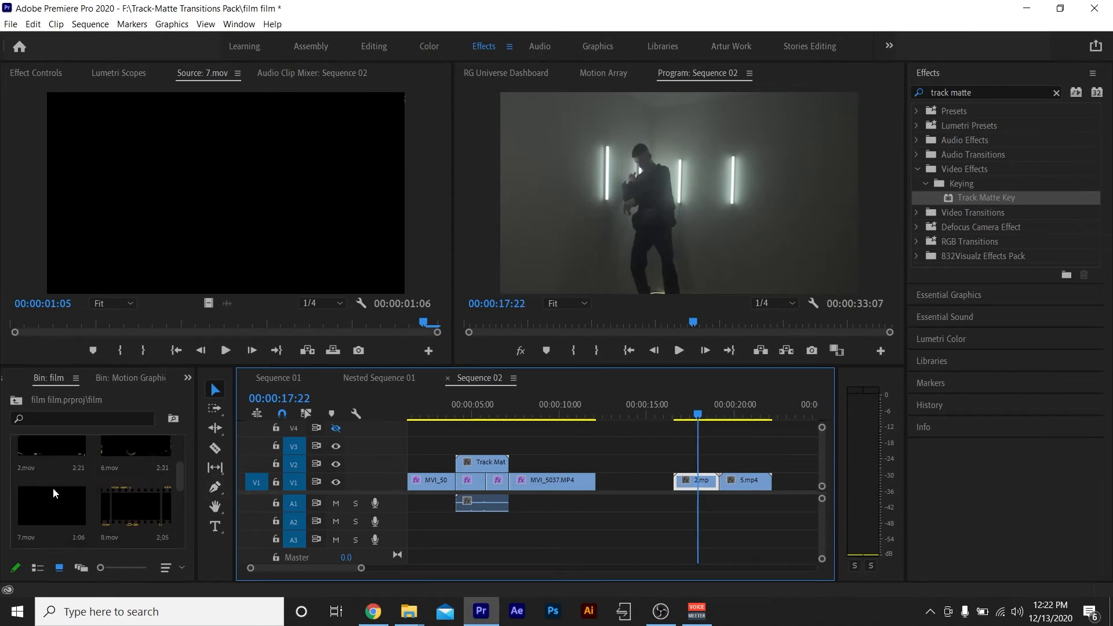
scroll(144, 506, down, 1)
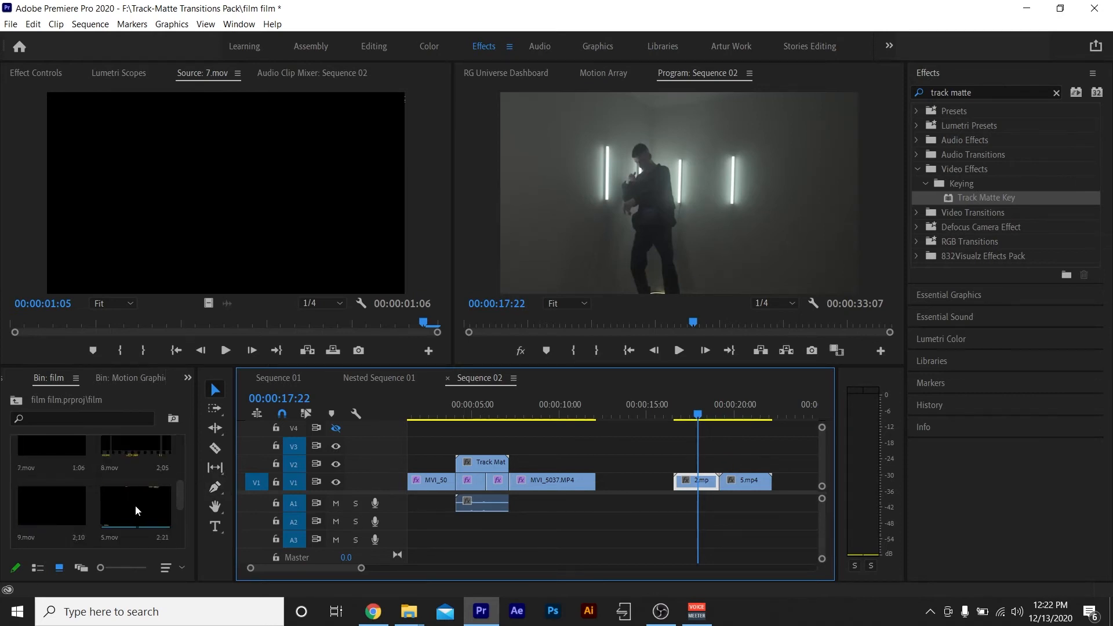
drag(58, 505, 702, 455)
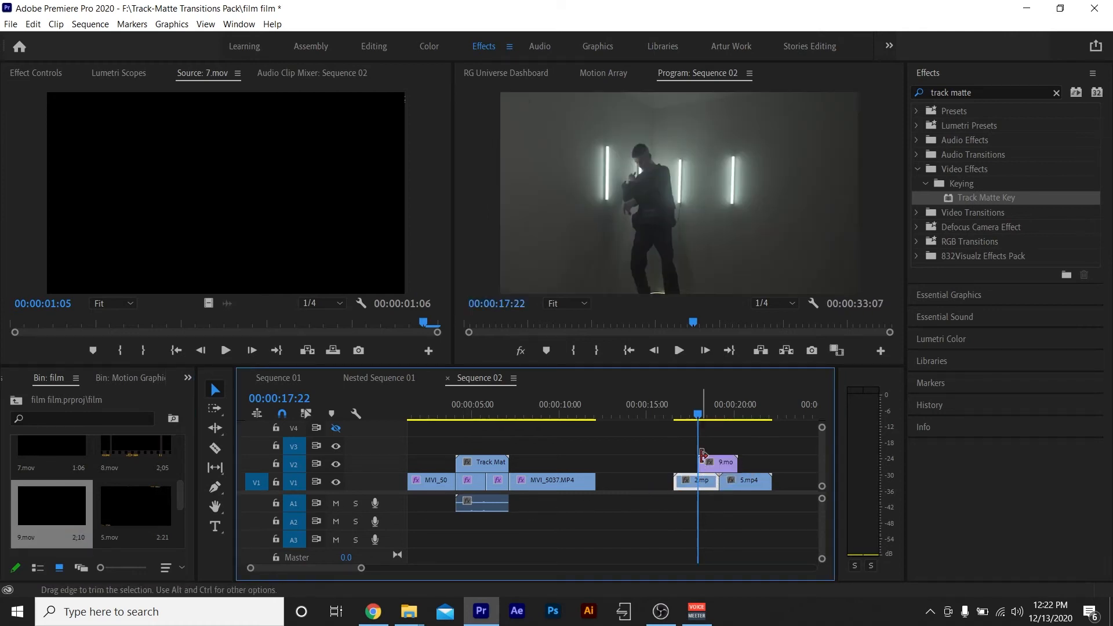
Scrub and play back the 9.mov transition over the cut between 2.mp4 and 5.mp4.
mouse_move(701, 415)
mouse_down()
mouse_move(682, 420)
mouse_move(715, 429)
mouse_up()
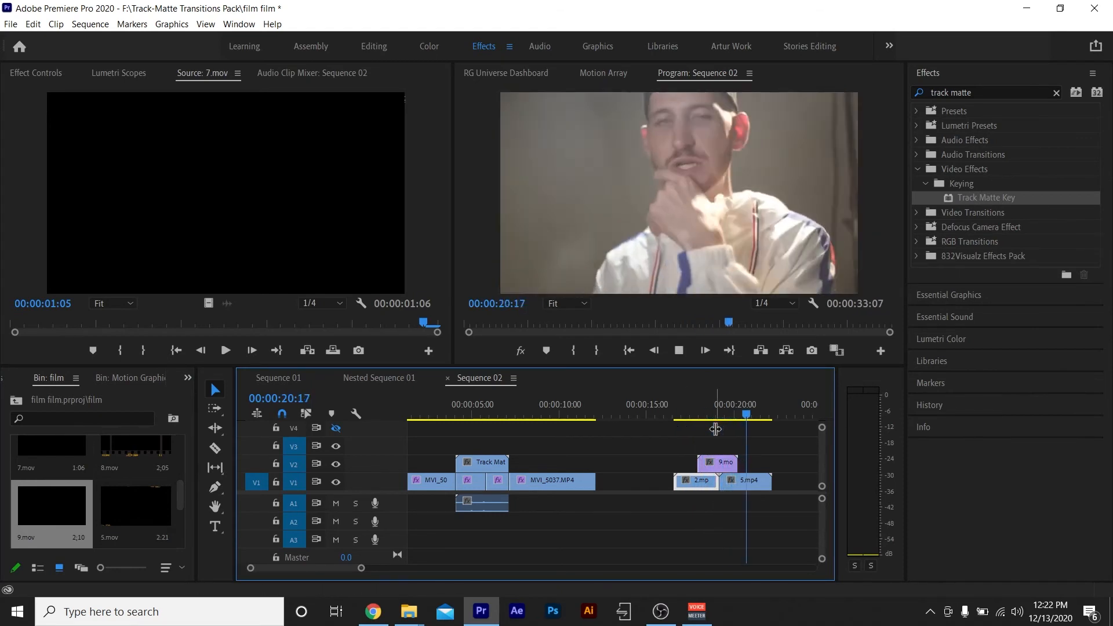
key(space)
click(686, 414)
key(space)
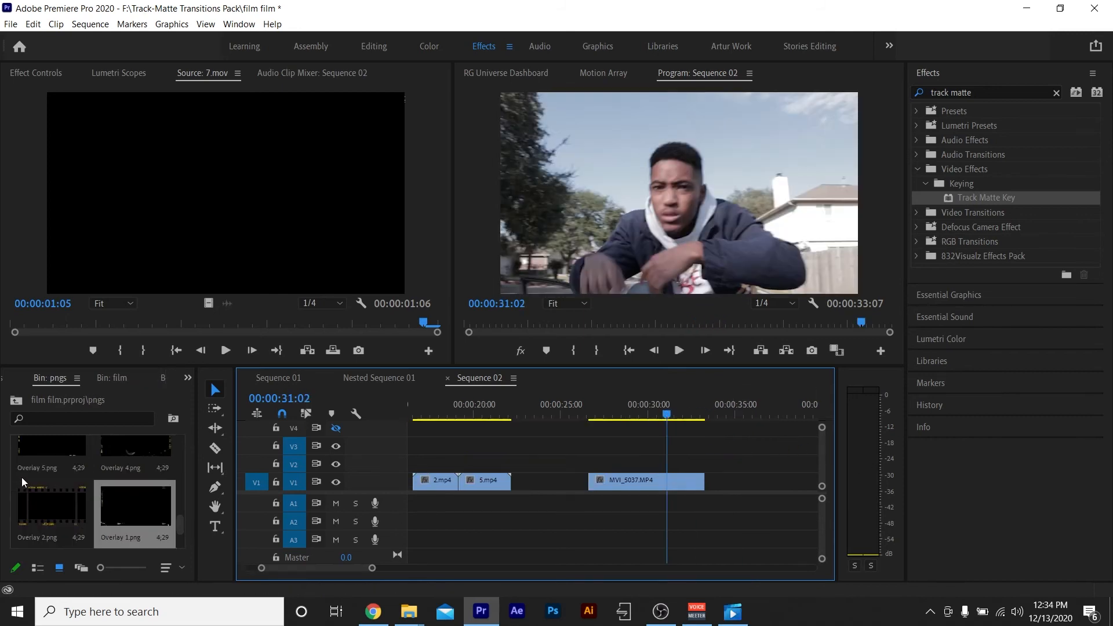
Place Overlay 5.png on V2 above MVI_5037.MP4, extend it to the clip's end and play it back.
drag(42, 458, 591, 471)
drag(664, 465, 705, 466)
drag(664, 416, 622, 429)
key(space)
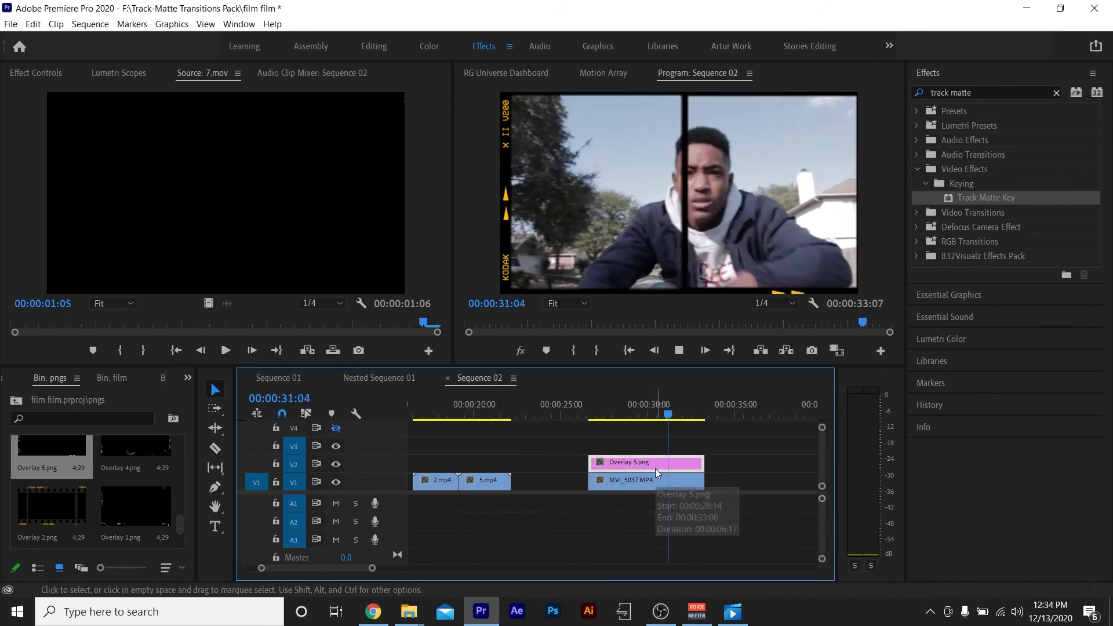
key(space)
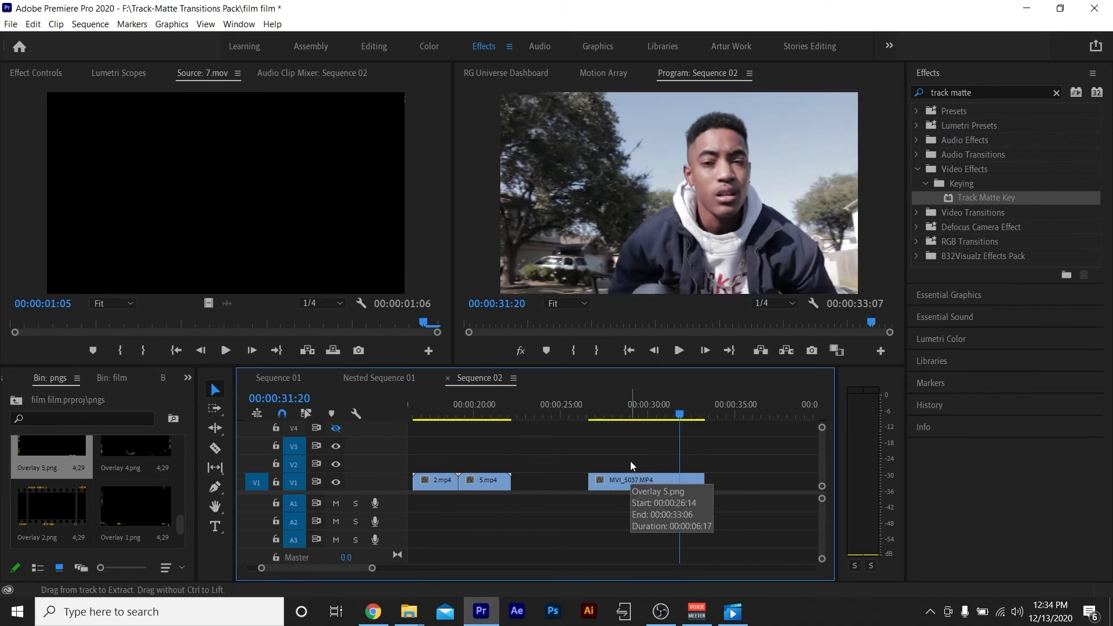
Replace Overlay 5.png on V2 with Overlay 4.png over the full length of MVI_5037.MP4 and play it back.
key(Delete)
drag(136, 457, 594, 464)
click(603, 406)
key(space)
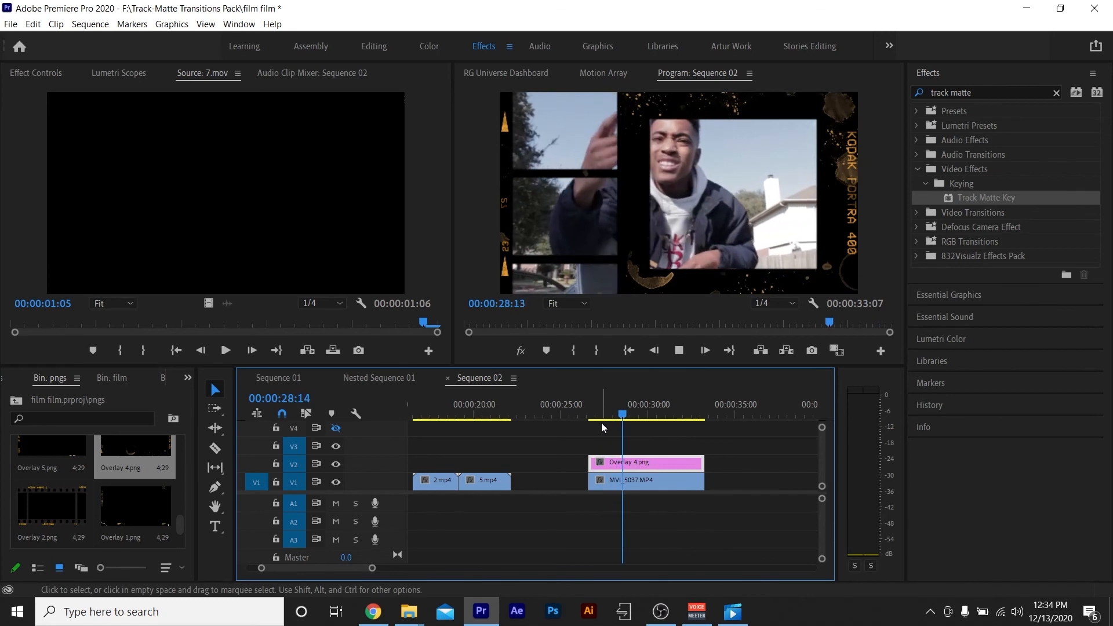
key(space)
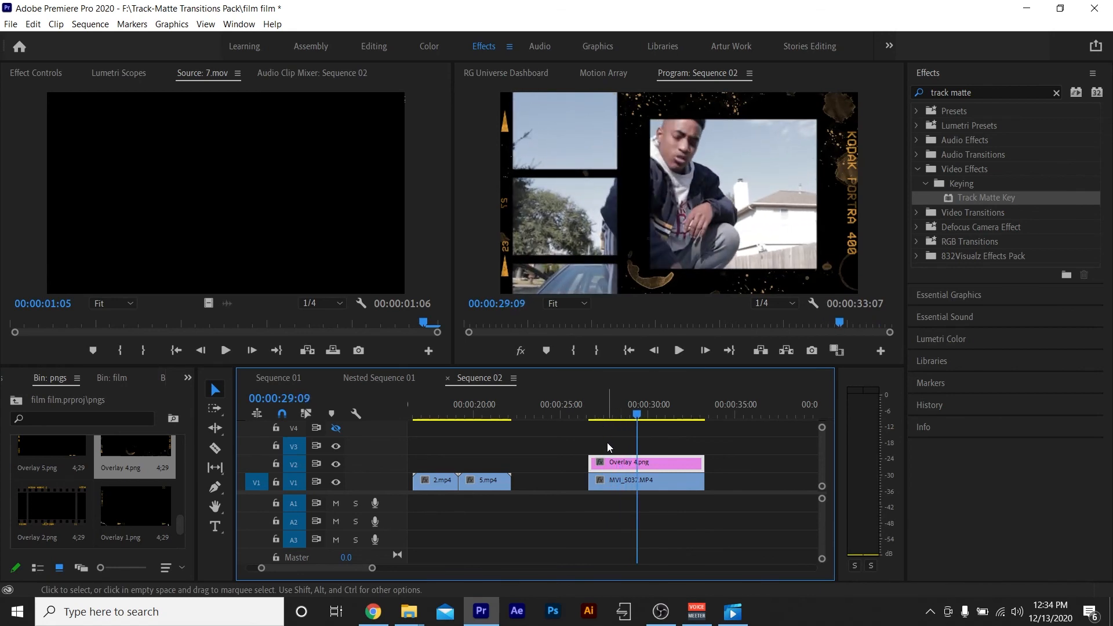
Replace Overlay 4.png on V2 with Overlay 3.png, extend it to the end of MVI_5037.MP4 and play it back.
drag(636, 464, 607, 463)
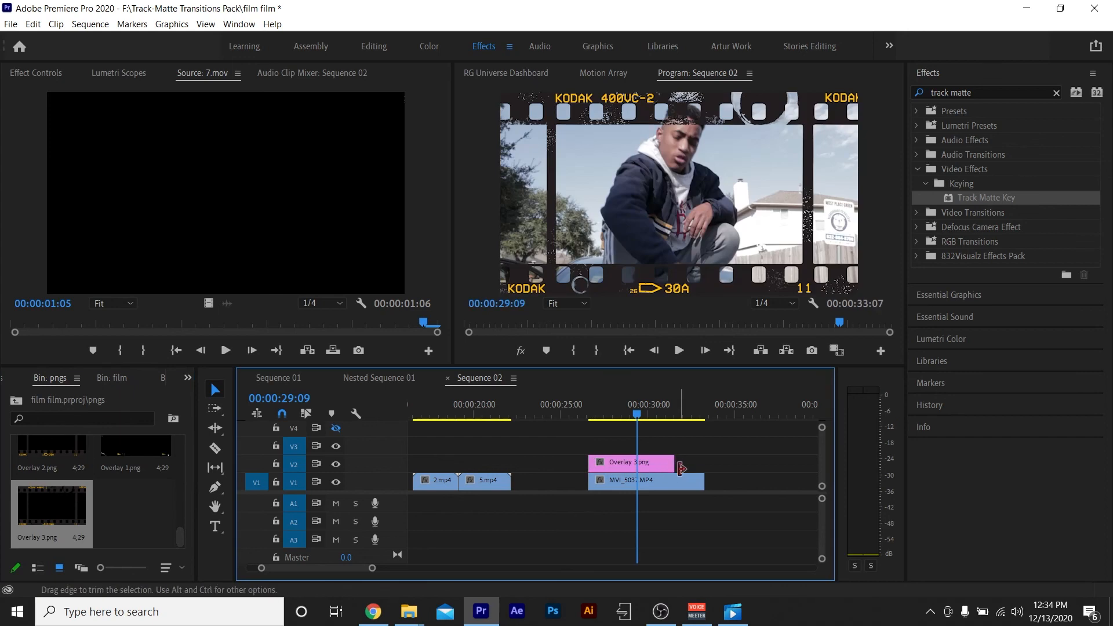
drag(681, 468, 710, 467)
key(space)
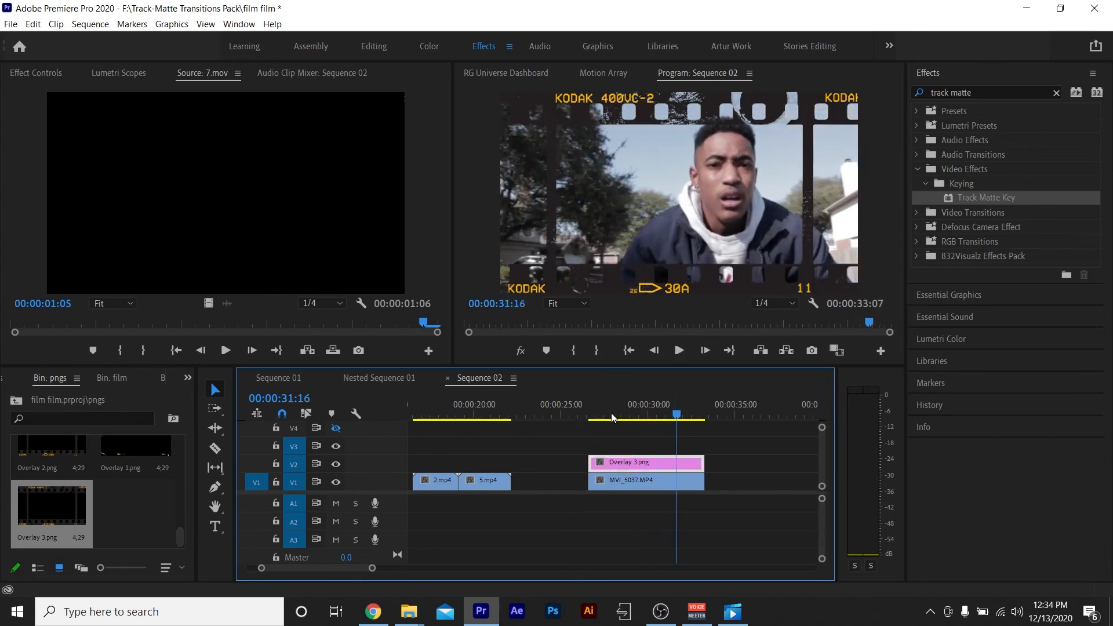